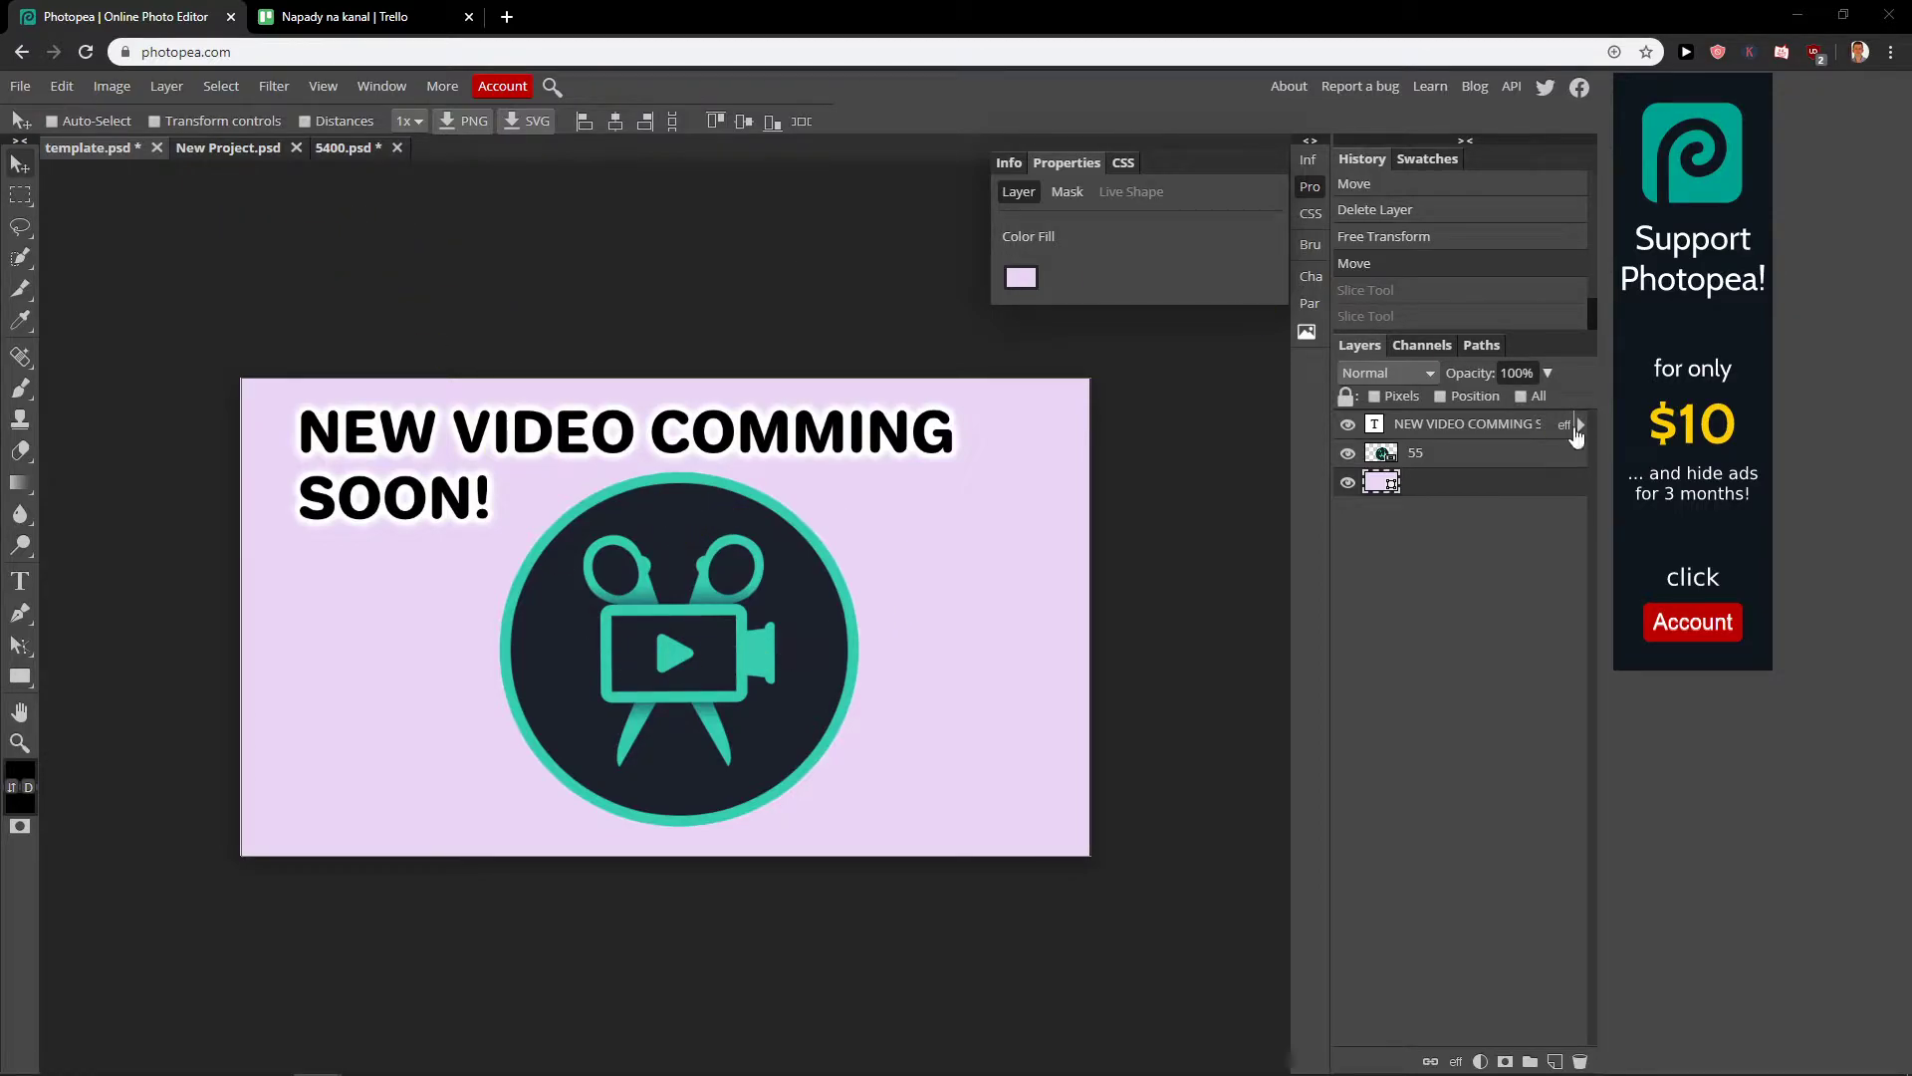
Step: Select layer 55 and drag the teal logo slightly left on the thumbnail
{"action": "left_click", "coordinate": [1437, 457]}
{"action": "mouse_move", "coordinate": [660, 636]}
{"action": "left_mouse_down"}
{"action": "mouse_move", "coordinate": [721, 606]}
{"action": "mouse_move", "coordinate": [637, 643]}
{"action": "left_mouse_up"}
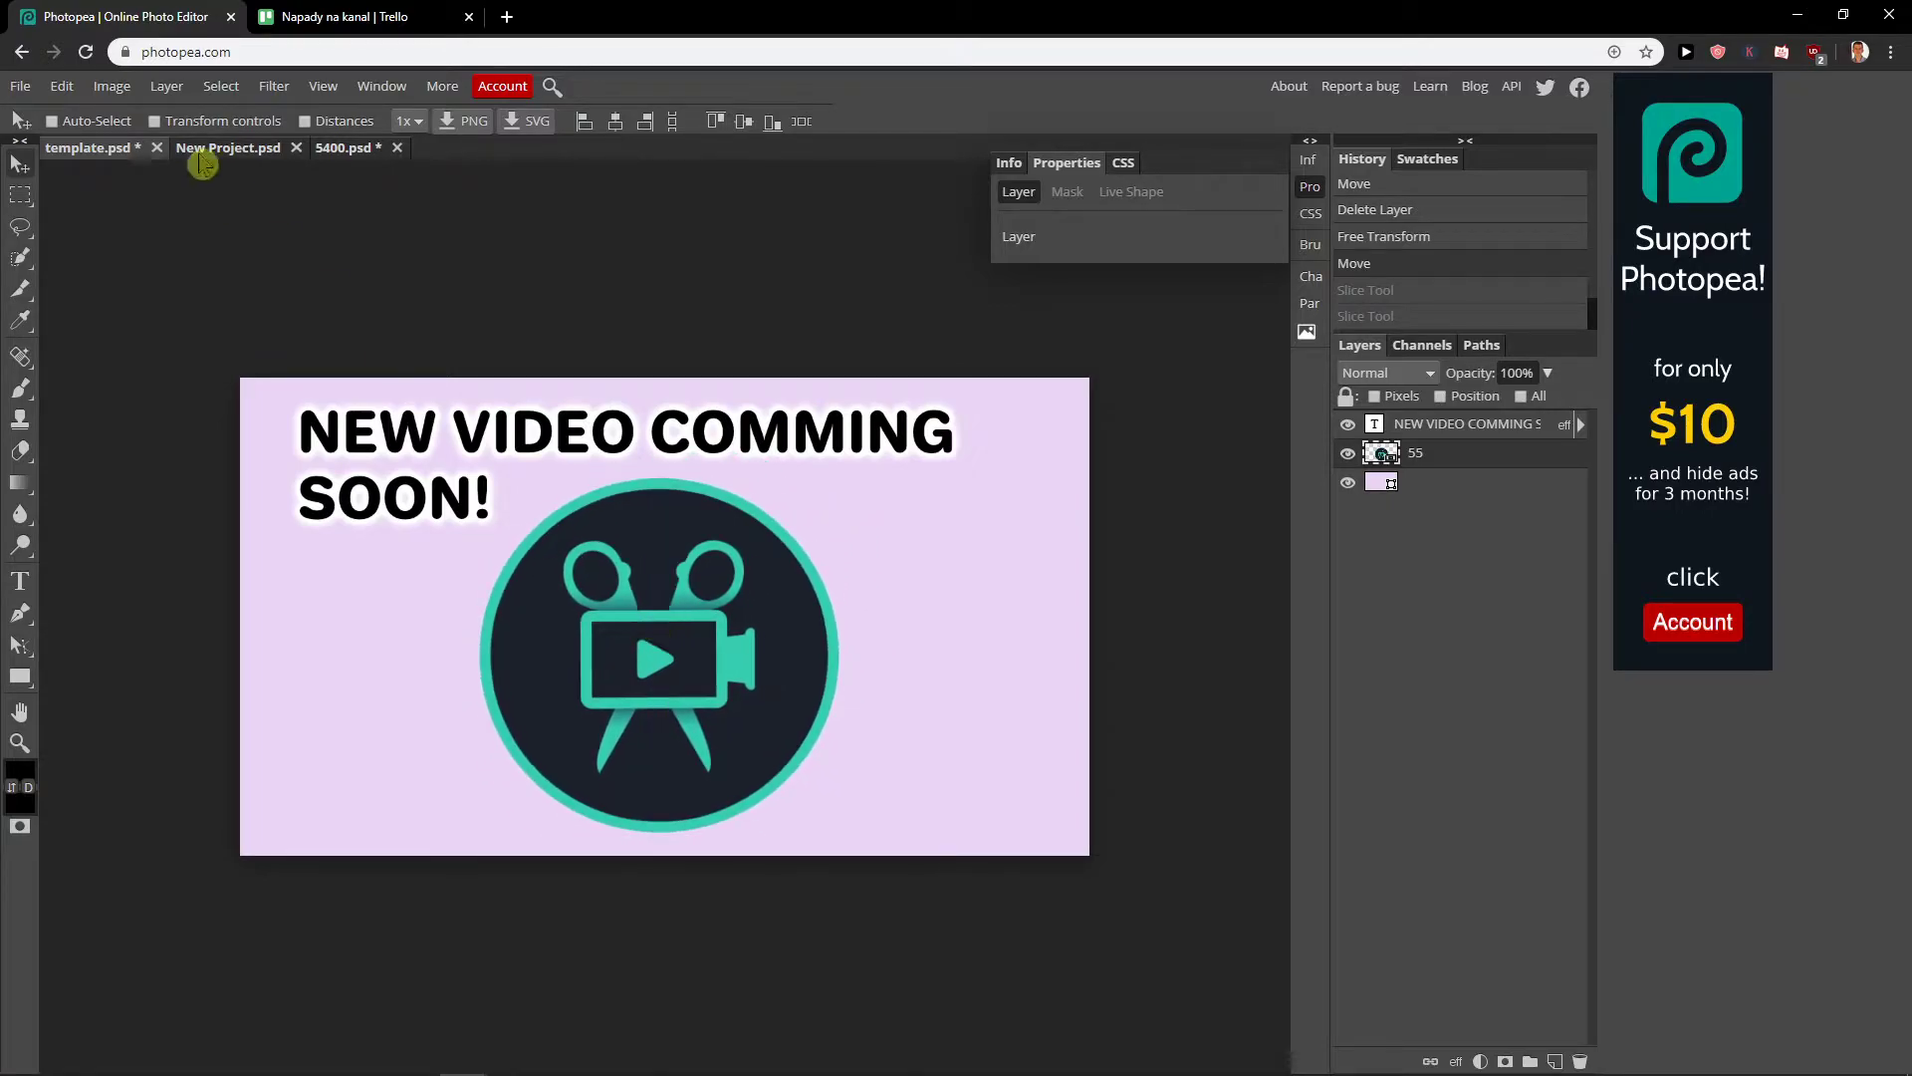
{"action": "left_click", "coordinate": [60, 87]}
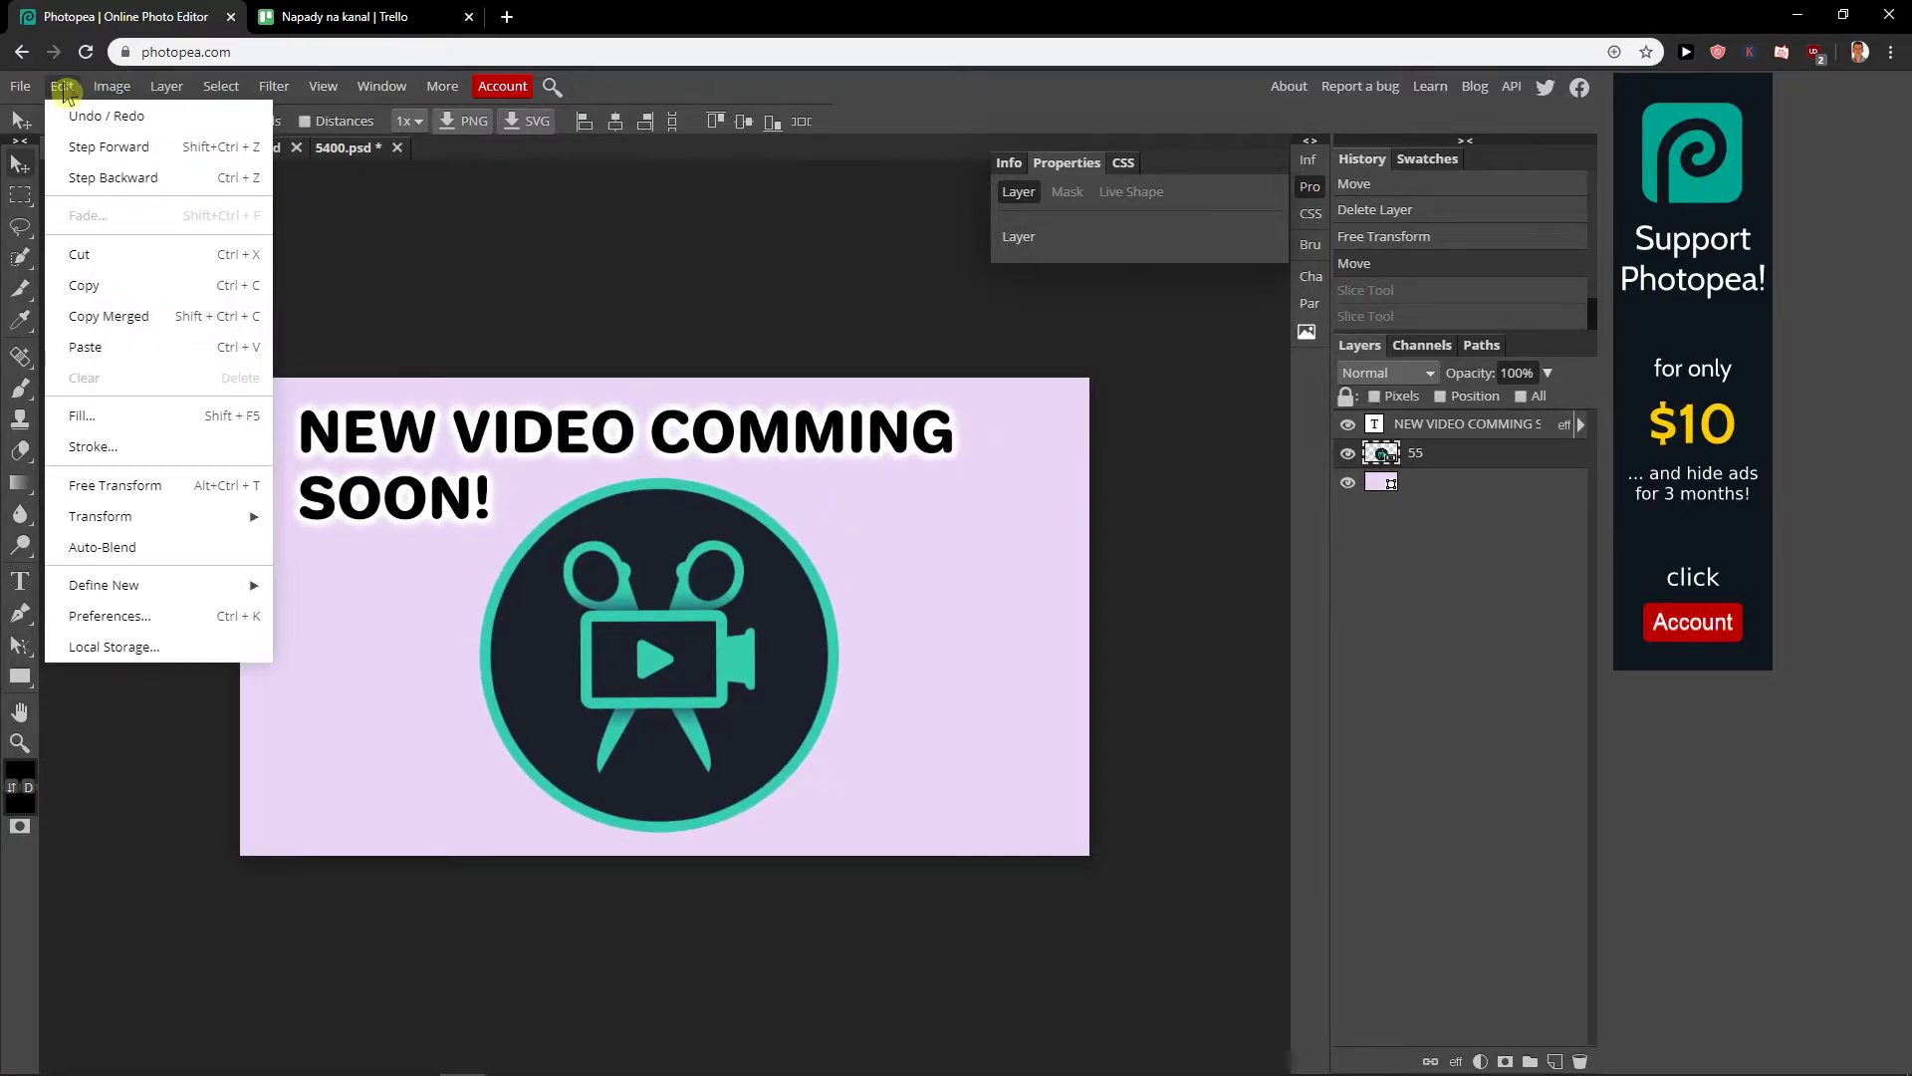
{"action": "mouse_move", "coordinate": [100, 516]}
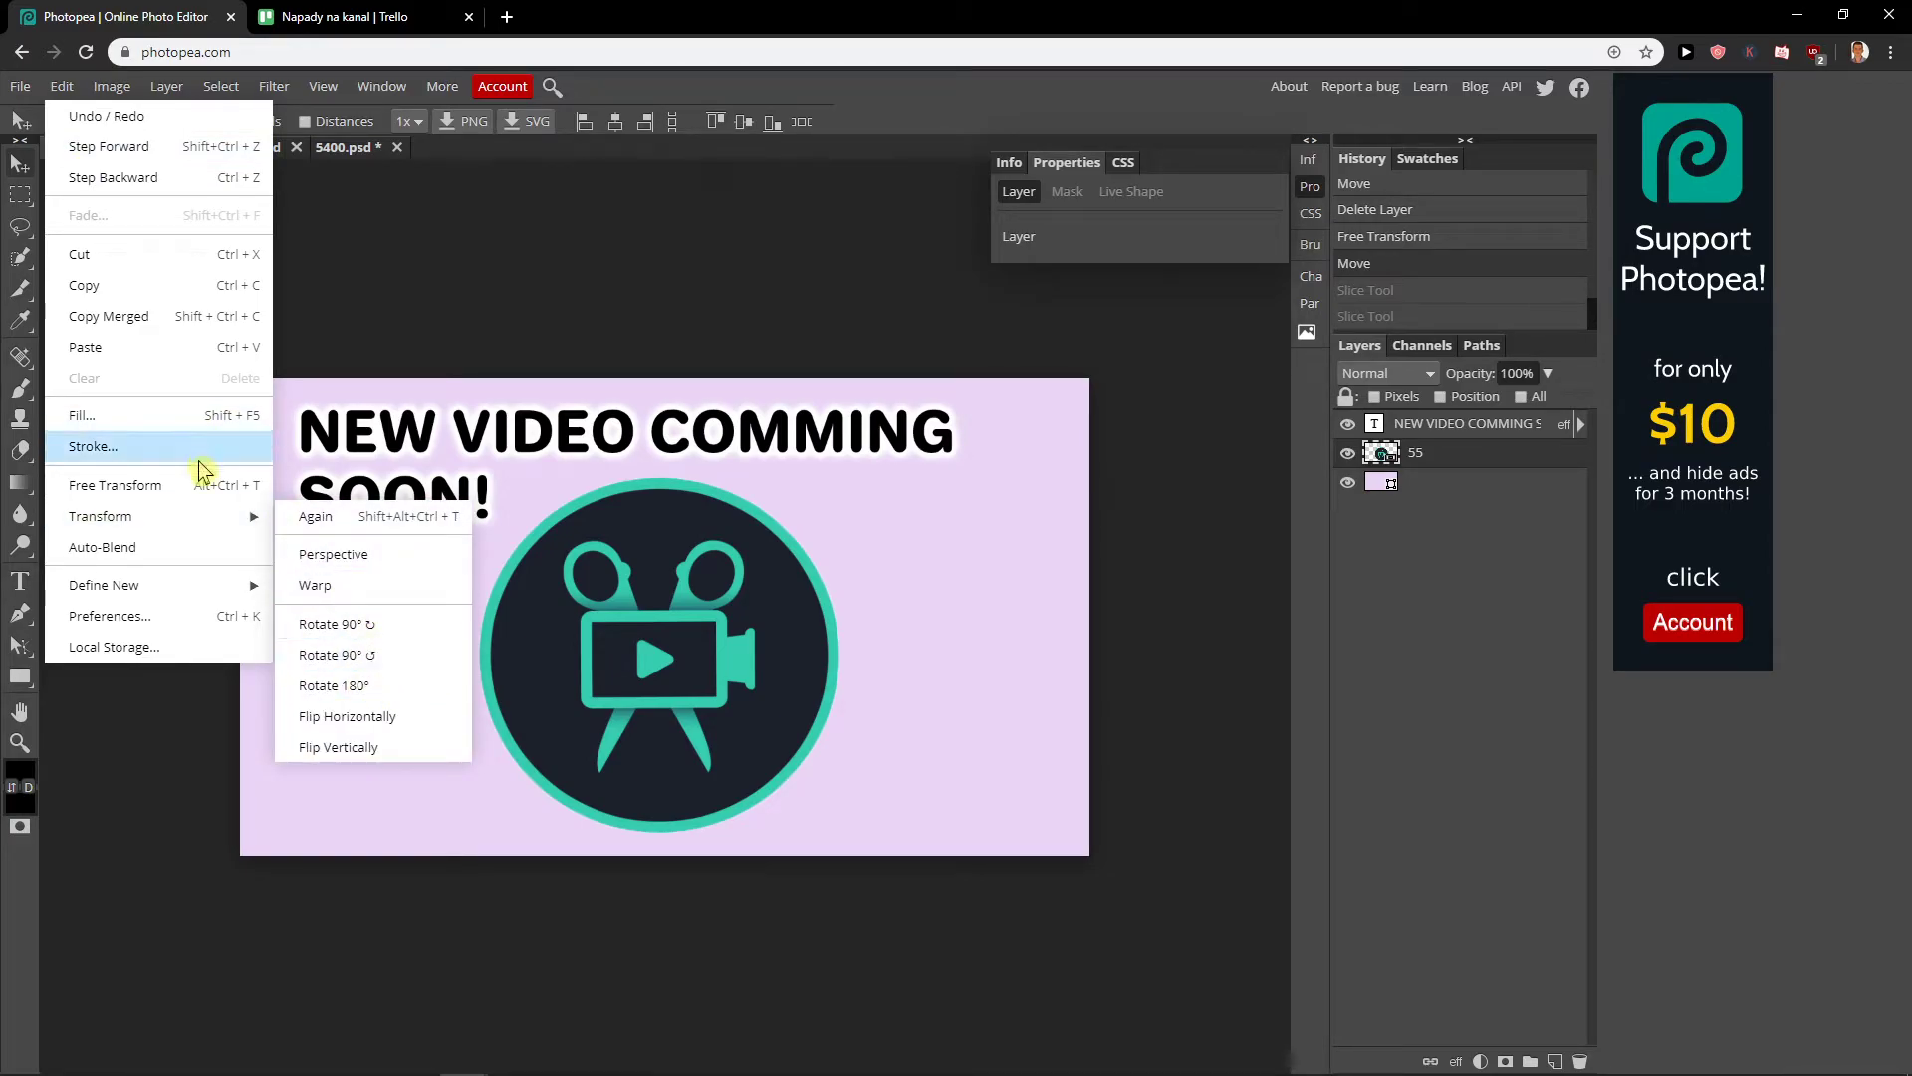
{"action": "left_click", "coordinate": [203, 486]}
{"action": "mouse_move", "coordinate": [325, 475]}
{"action": "left_mouse_down"}
{"action": "mouse_move", "coordinate": [834, 481]}
{"action": "mouse_move", "coordinate": [368, 721]}
{"action": "mouse_move", "coordinate": [442, 547]}
{"action": "left_mouse_up"}
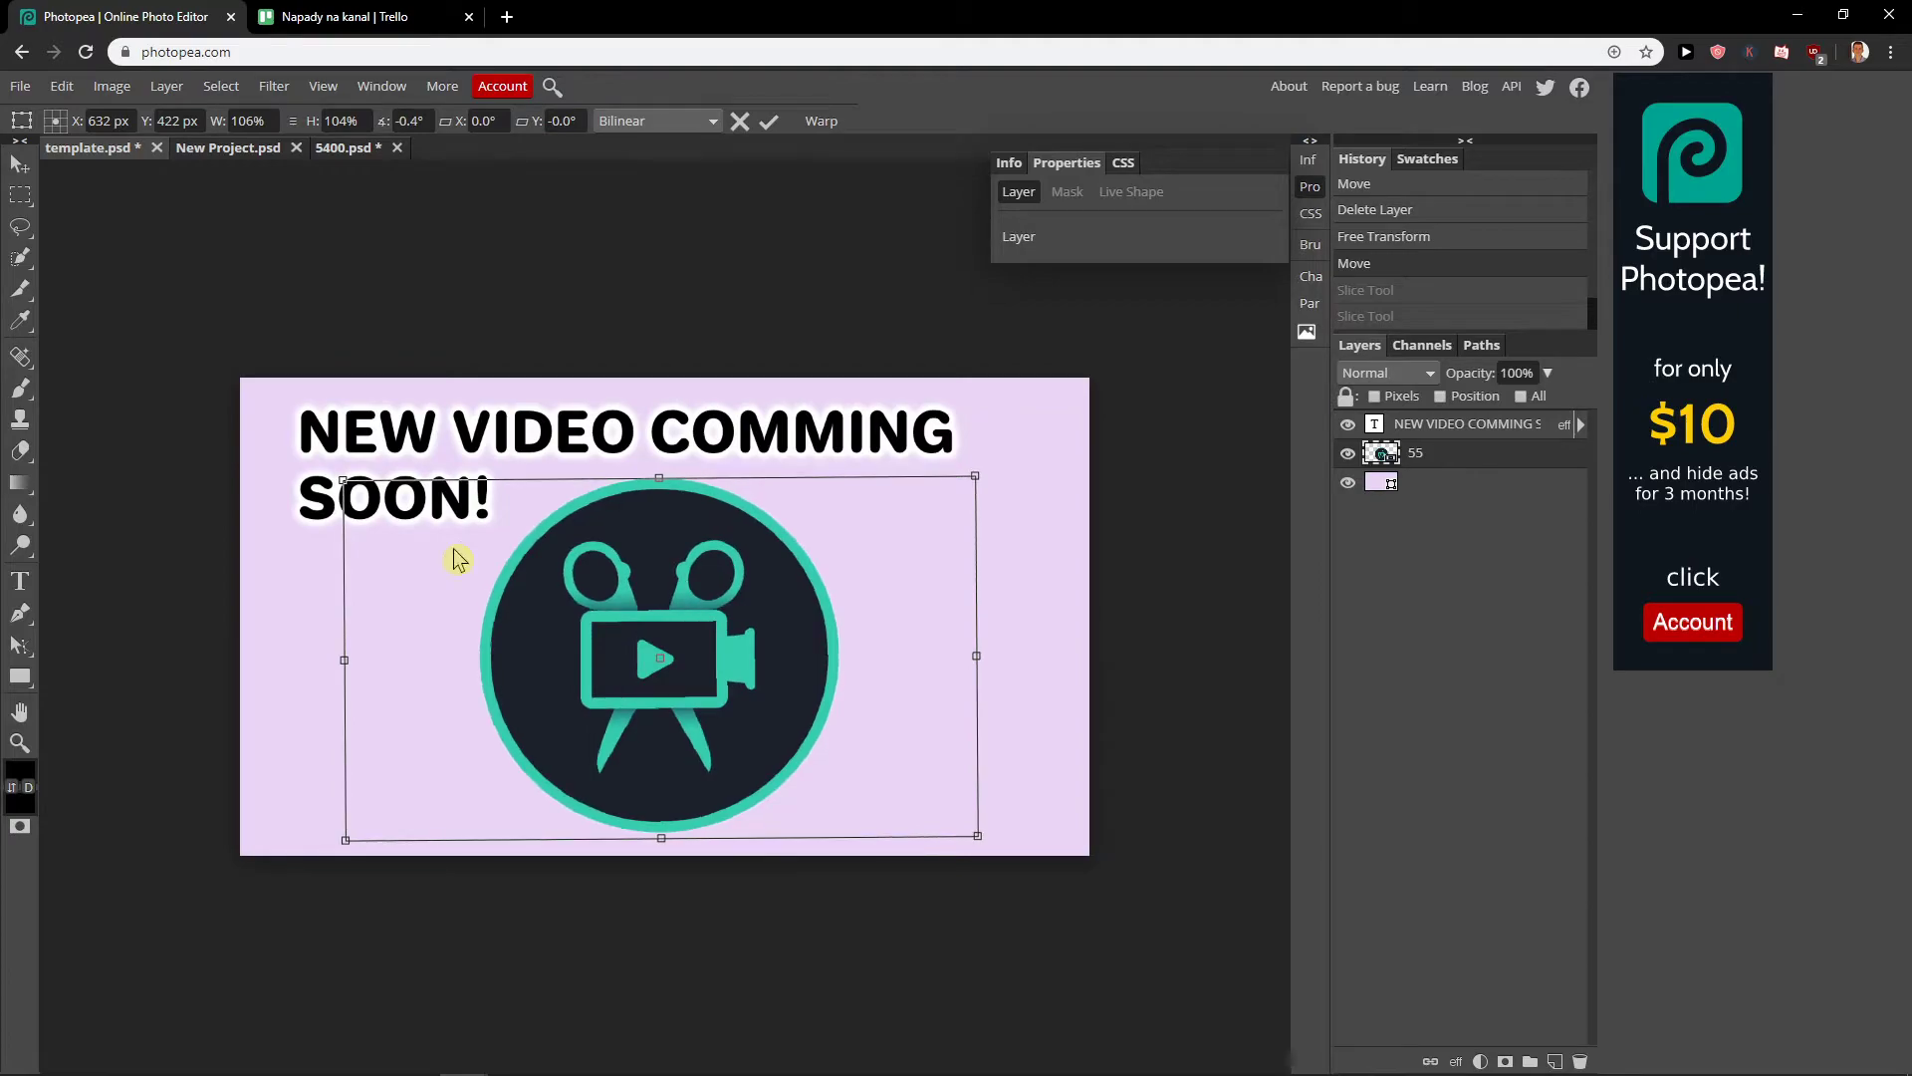
{"action": "left_click", "coordinate": [20, 162]}
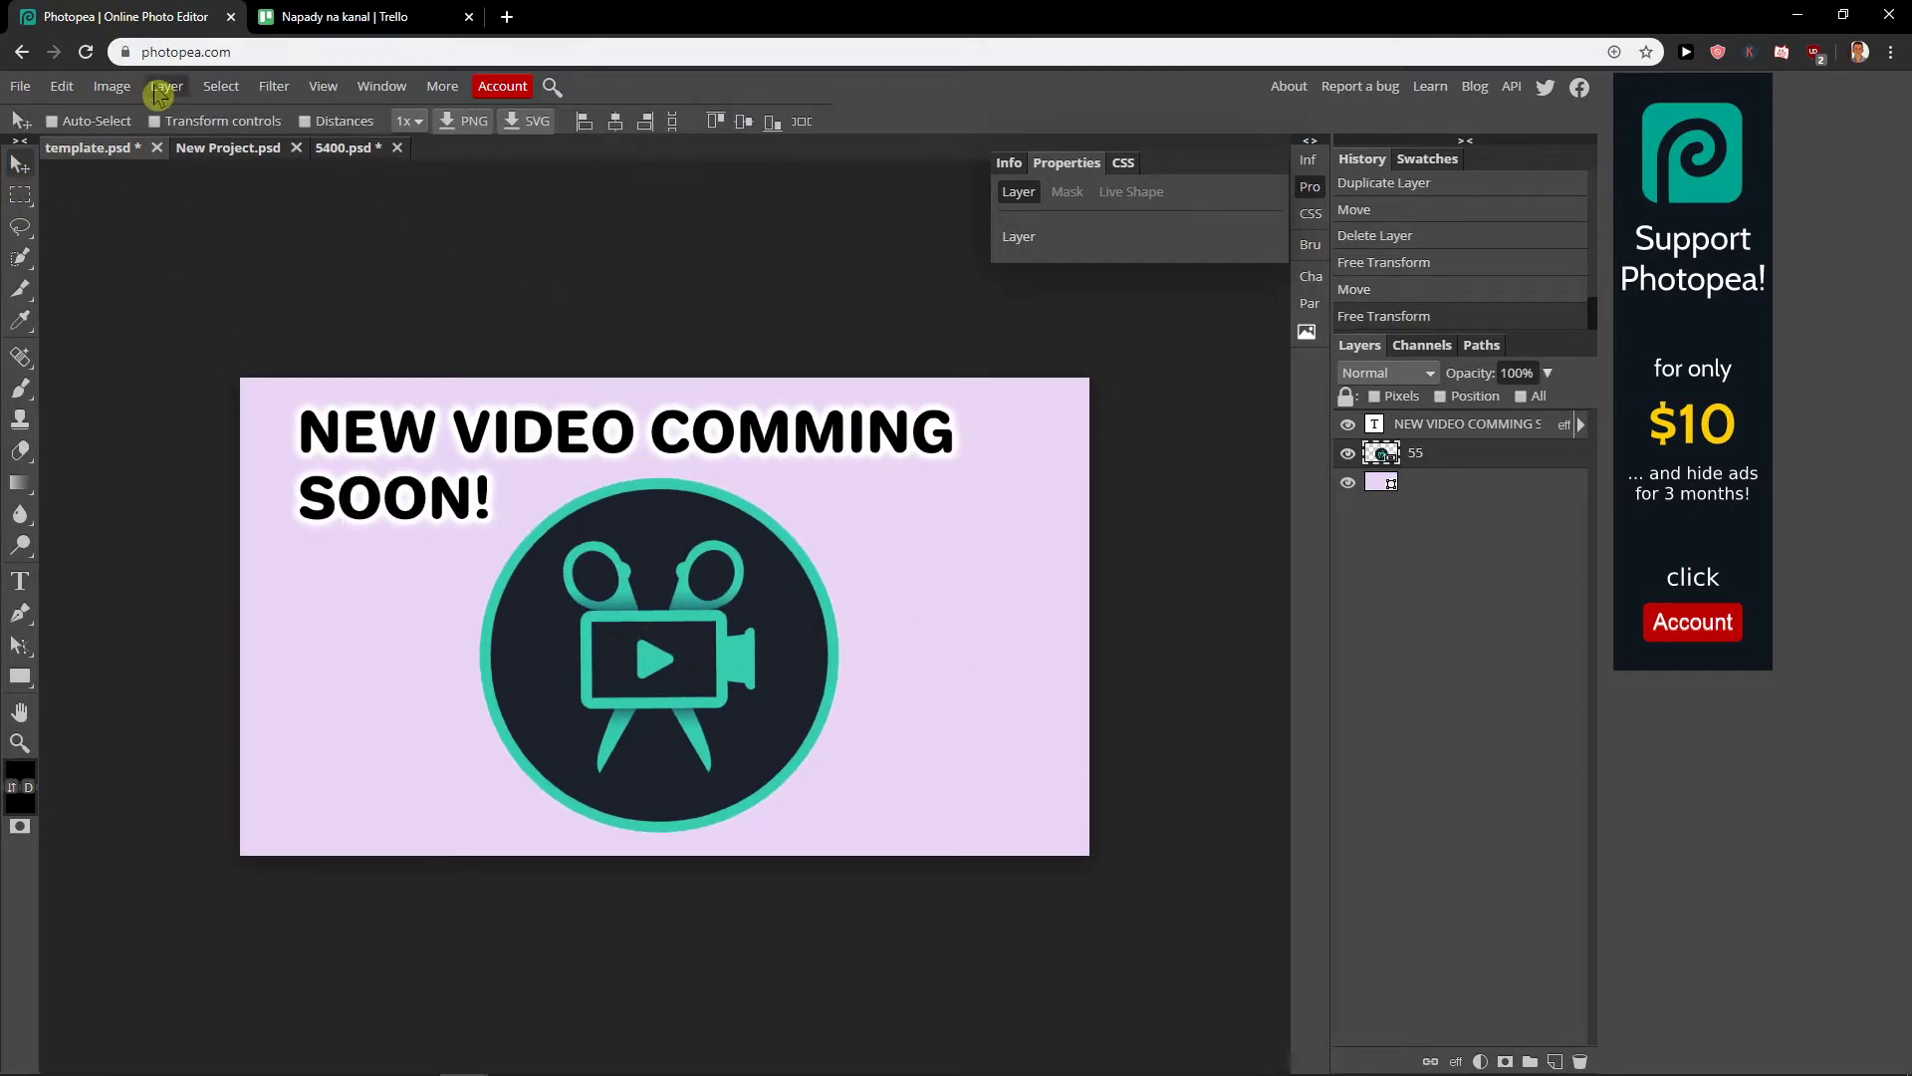
Step: Rotate the teal logo 90° clockwise, then flip it horizontally
{"action": "left_click", "coordinate": [60, 86]}
{"action": "mouse_move", "coordinate": [99, 516]}
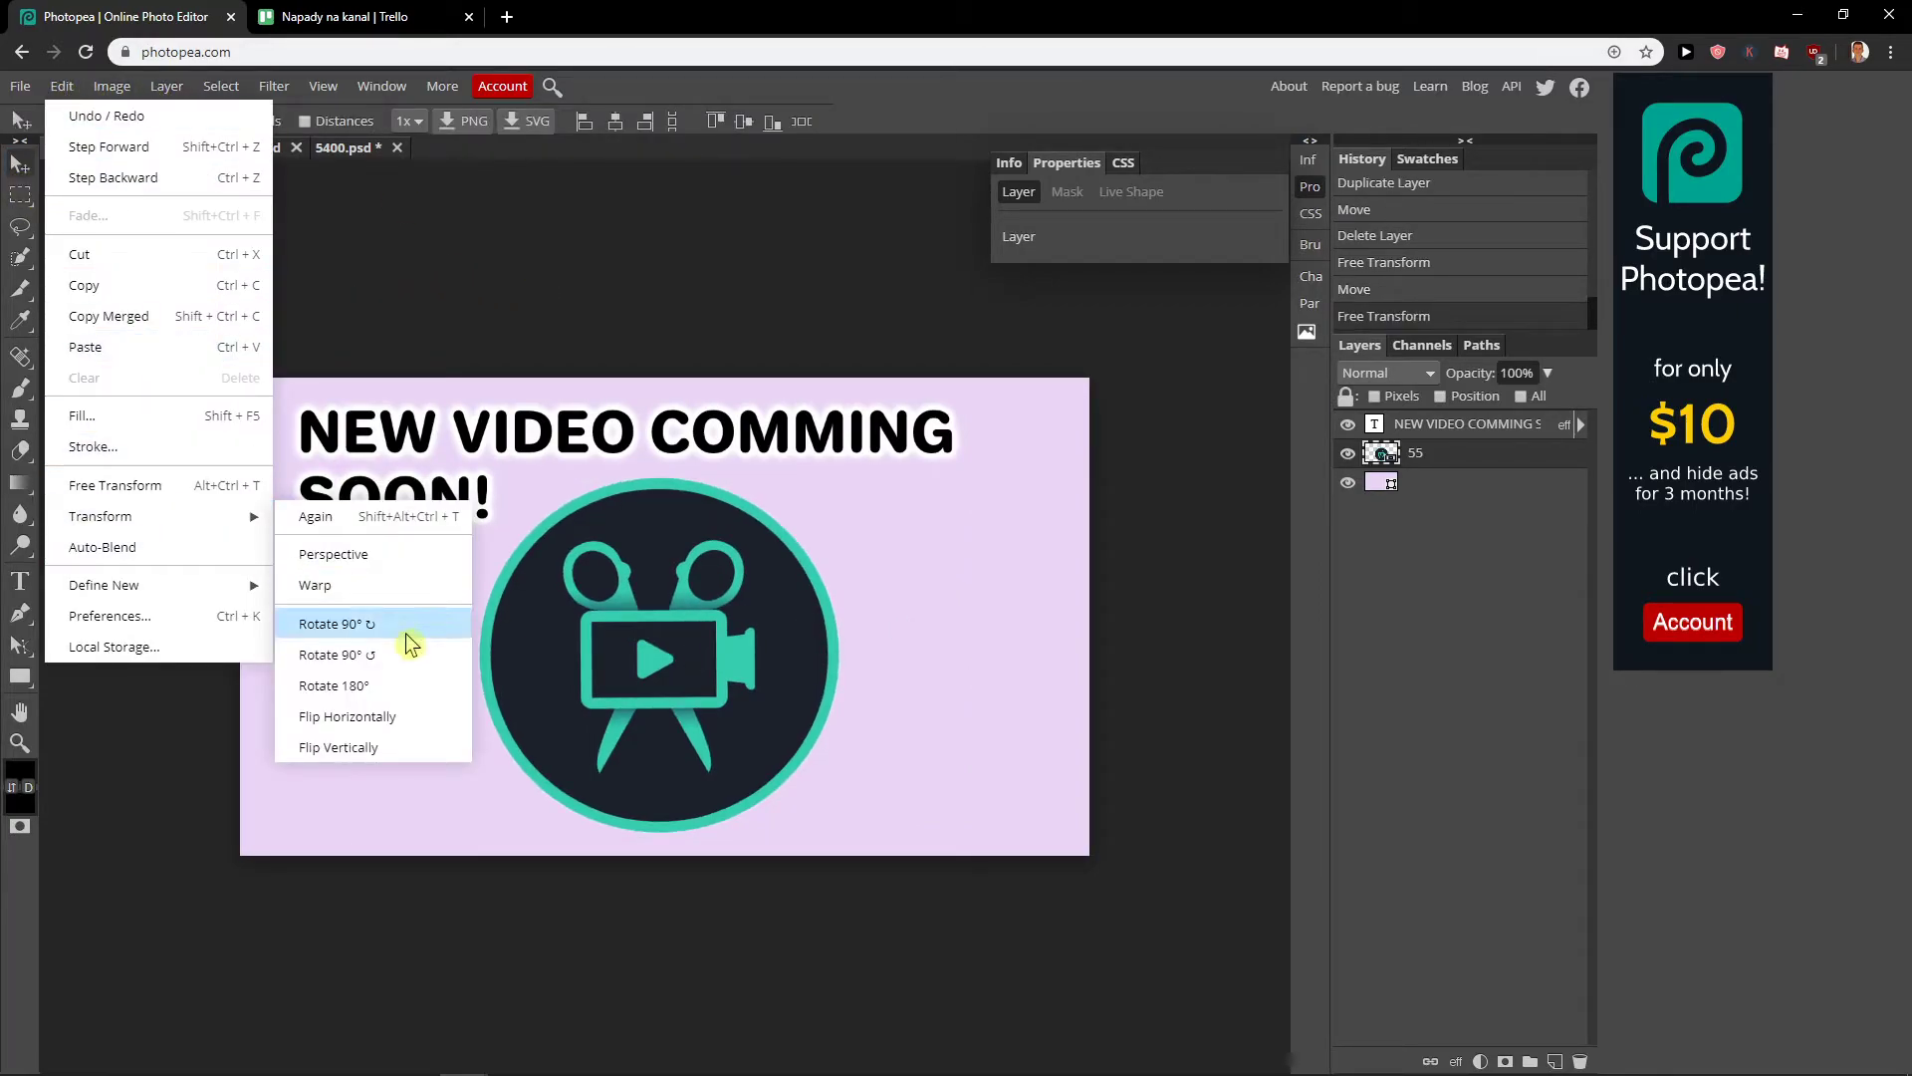
{"action": "left_click", "coordinate": [418, 629]}
{"action": "left_click", "coordinate": [60, 86]}
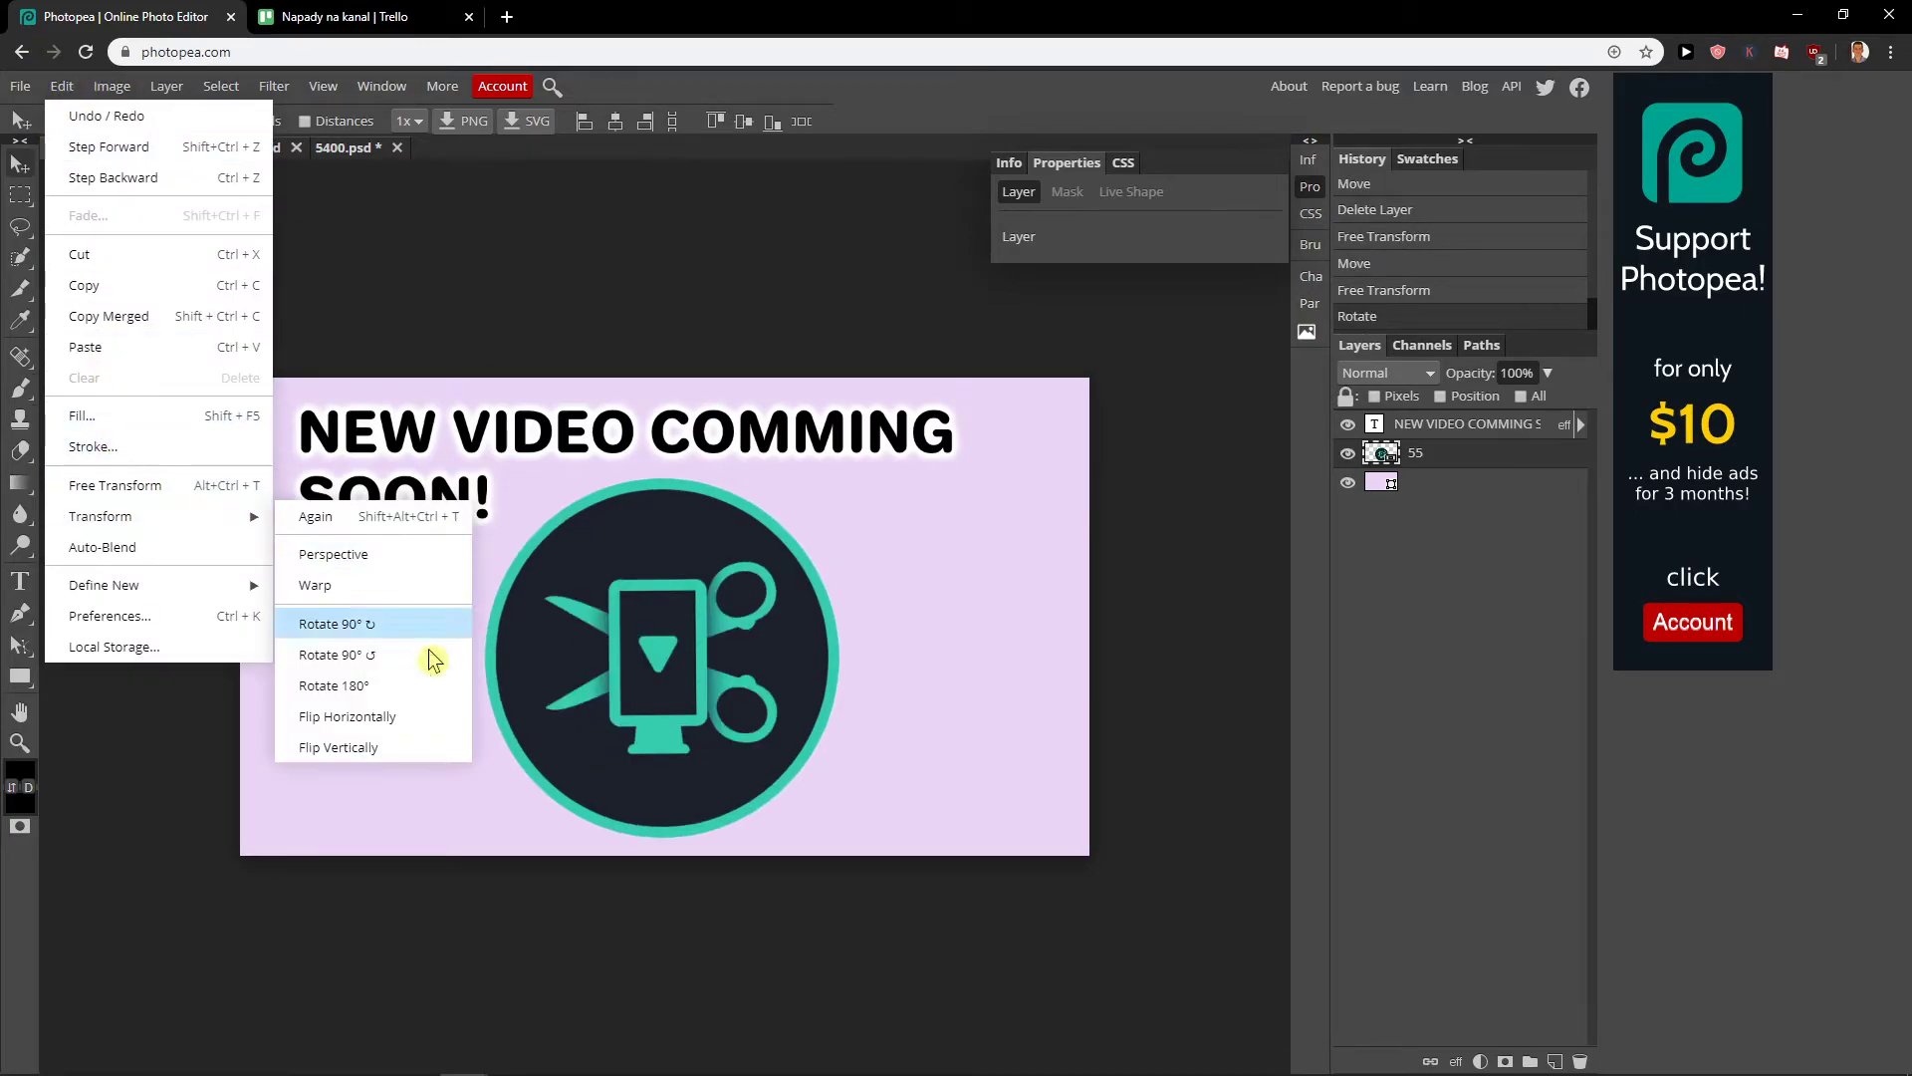
{"action": "left_click", "coordinate": [428, 717]}
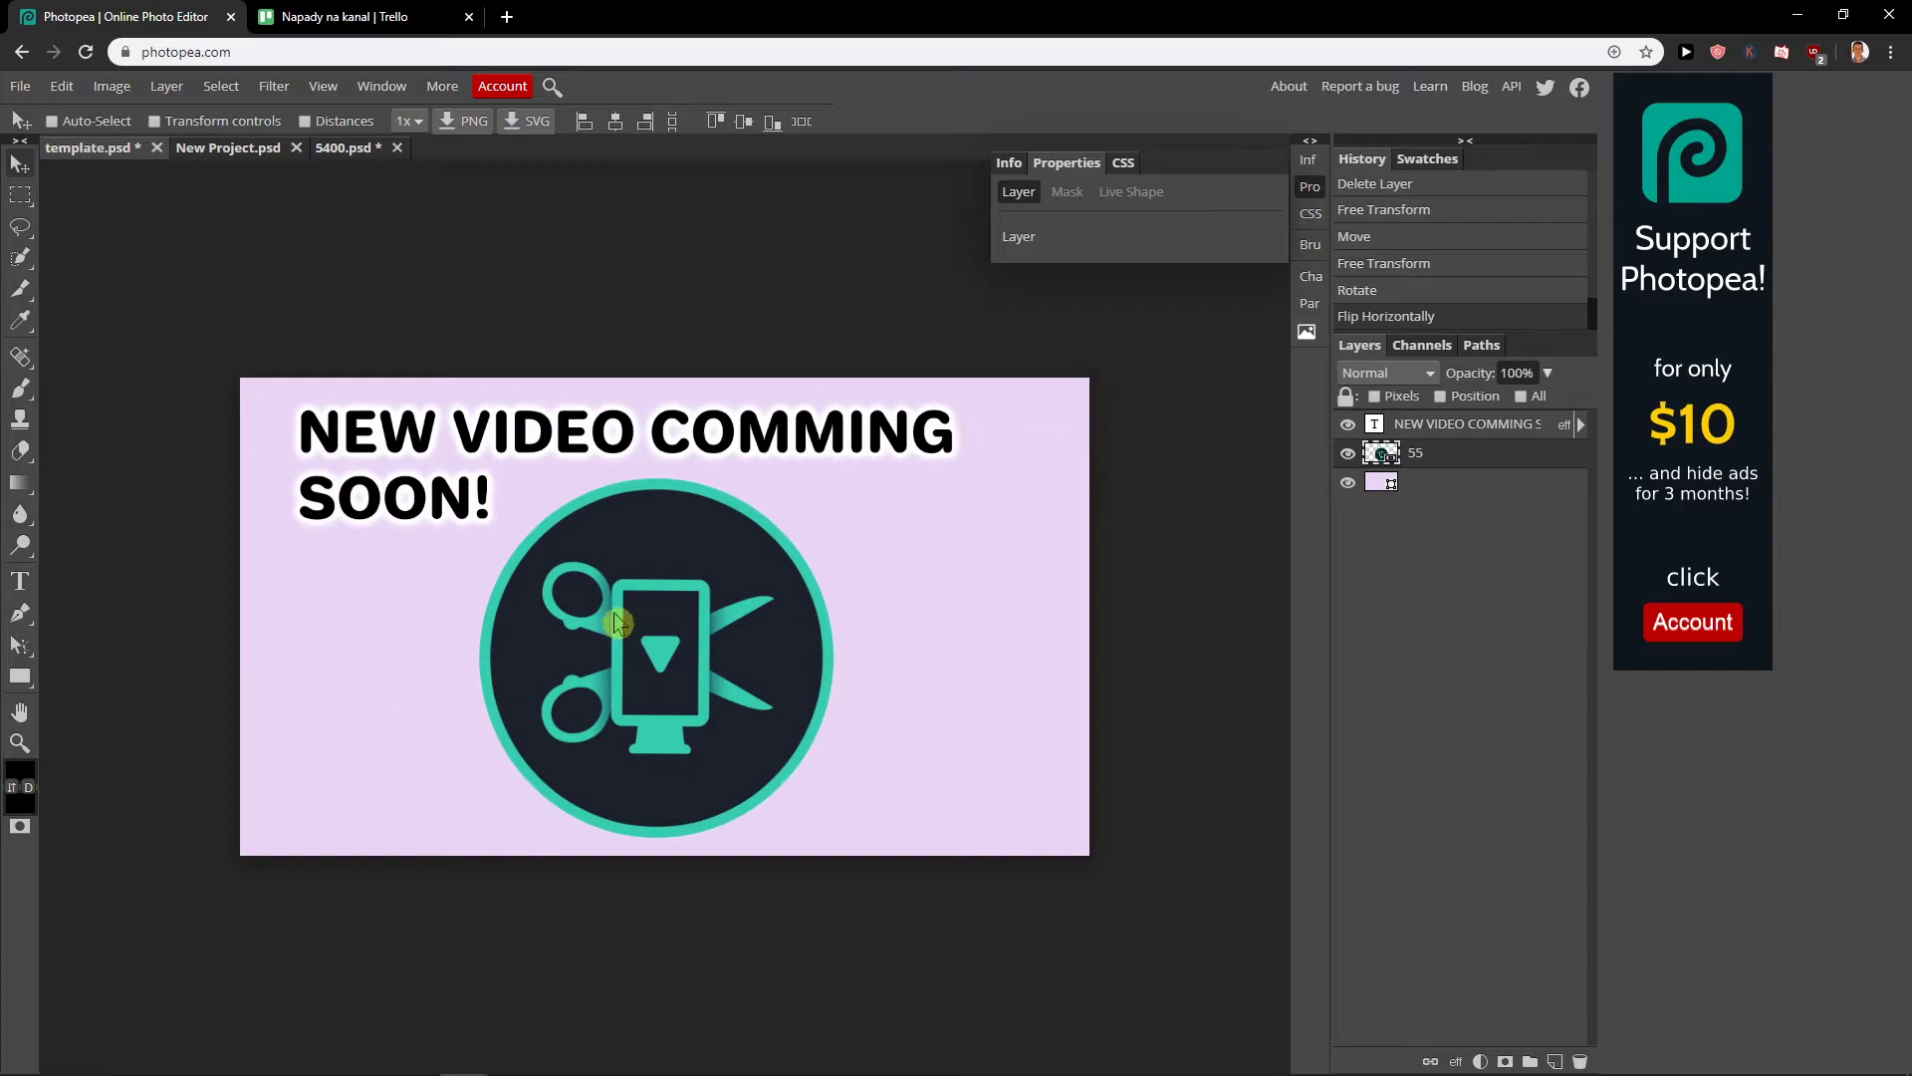